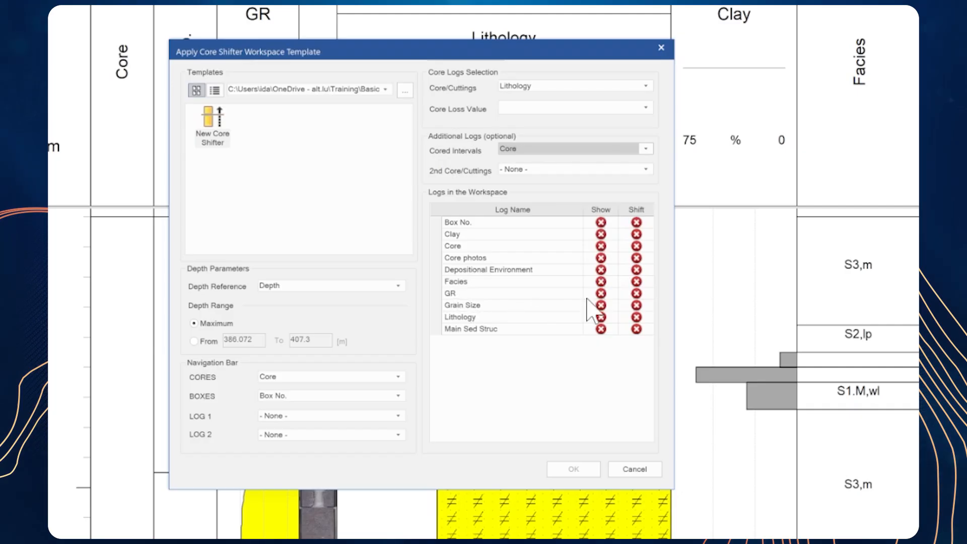
- Enable display of the GR, Clay, Core photos, Lithology and Box No. logs in the Core Shifter workspace
left_click(601, 293)
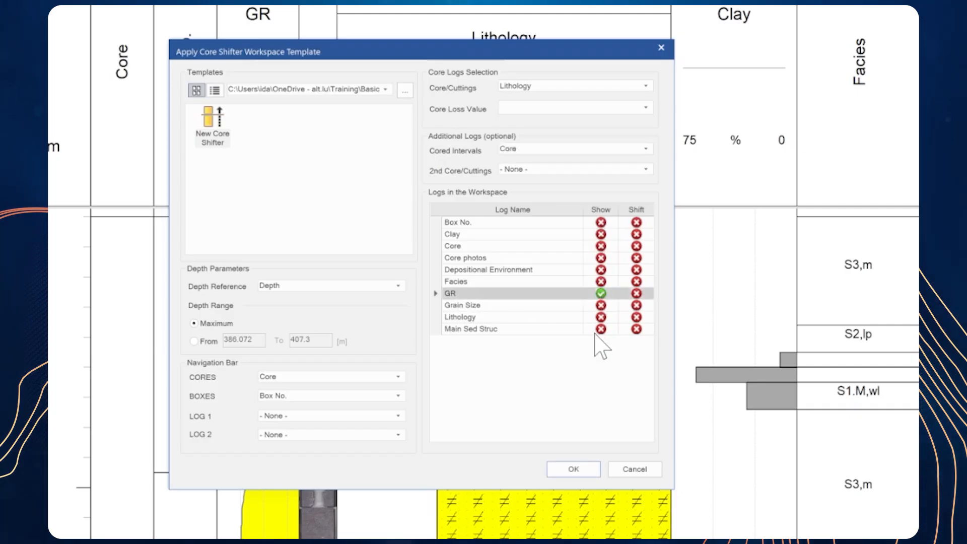
left_click(601, 235)
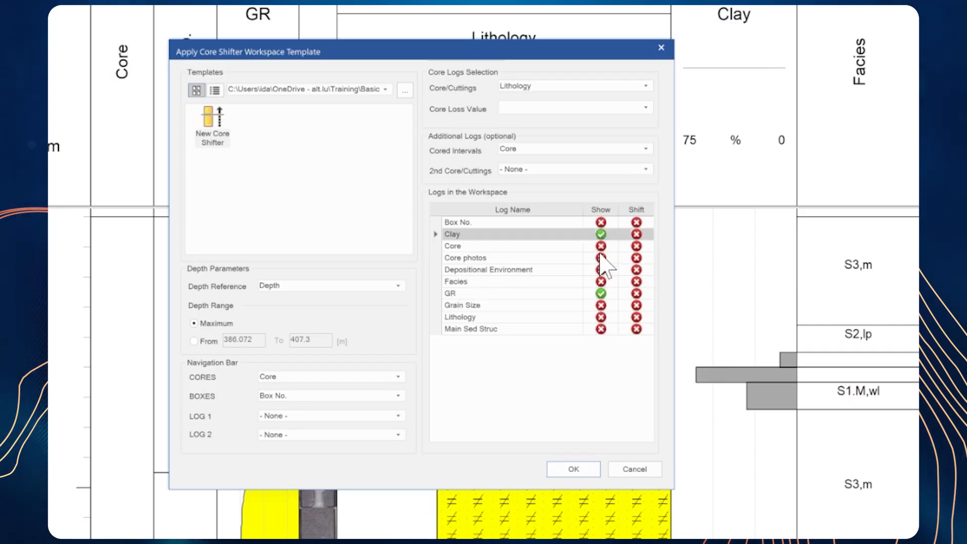
left_click(601, 258)
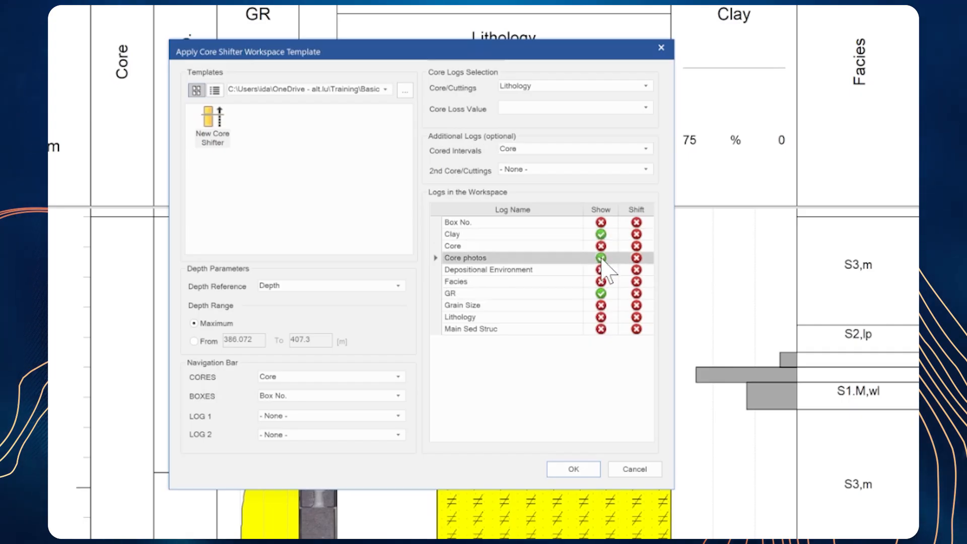
left_click(601, 317)
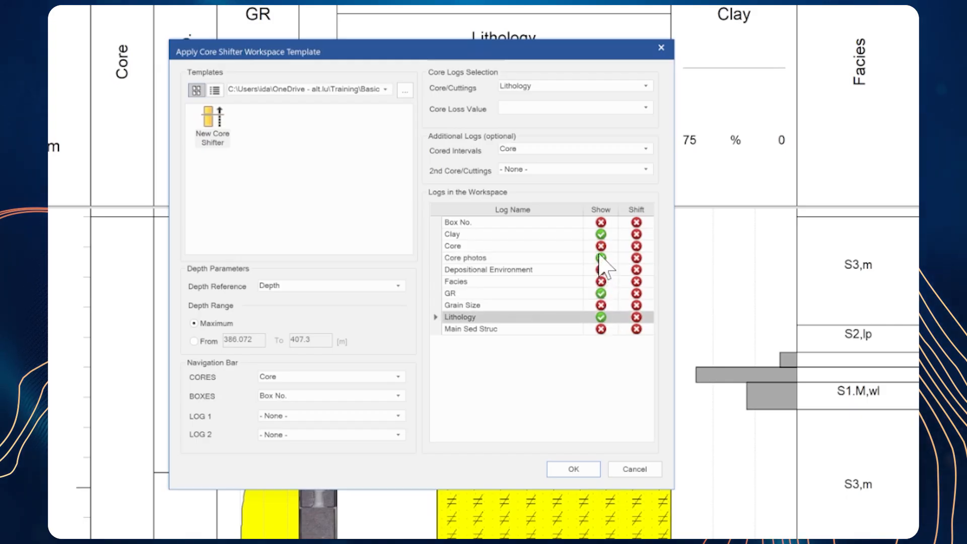
left_click(602, 222)
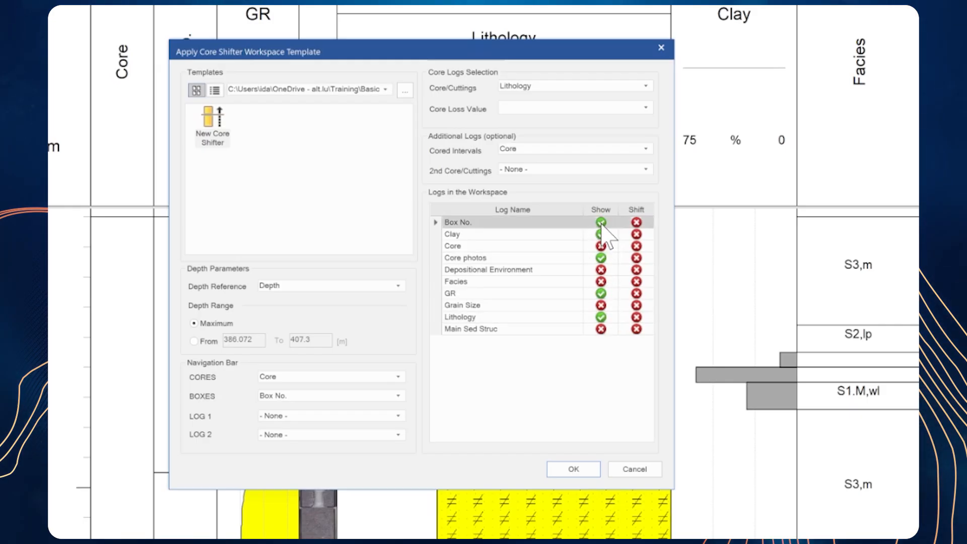
- Enable shifting for every log except GR and create the Core Shifter workspace from the template
left_click(636, 293)
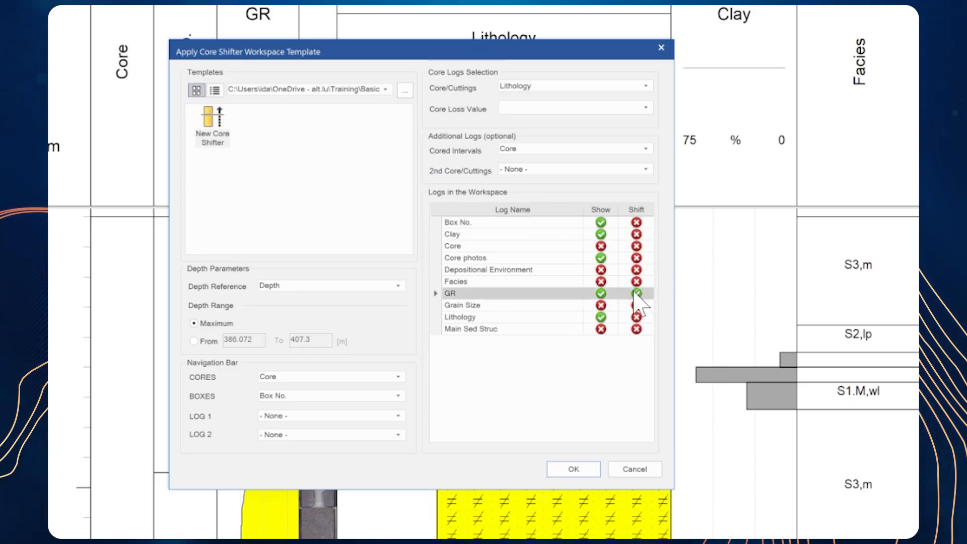
left_click(636, 305)
left_click(636, 317)
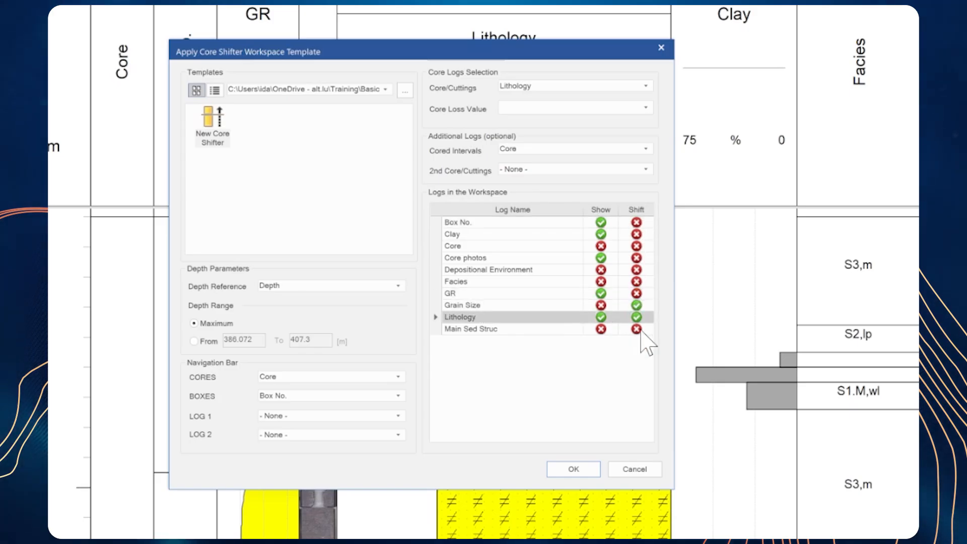
left_click(636, 329)
left_click(636, 282)
left_click(636, 269)
left_click(636, 258)
left_click(637, 246)
left_click(636, 234)
left_click(636, 222)
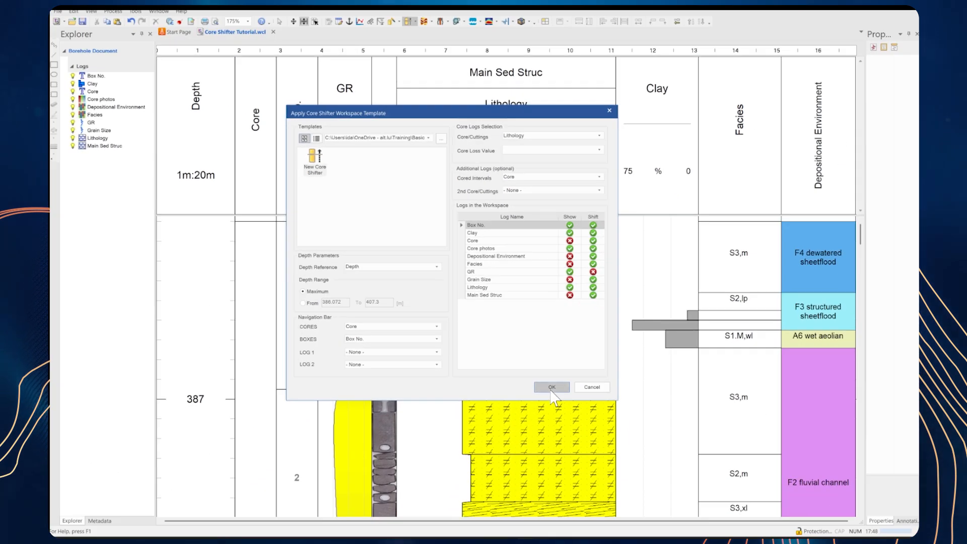
left_click(551, 387)
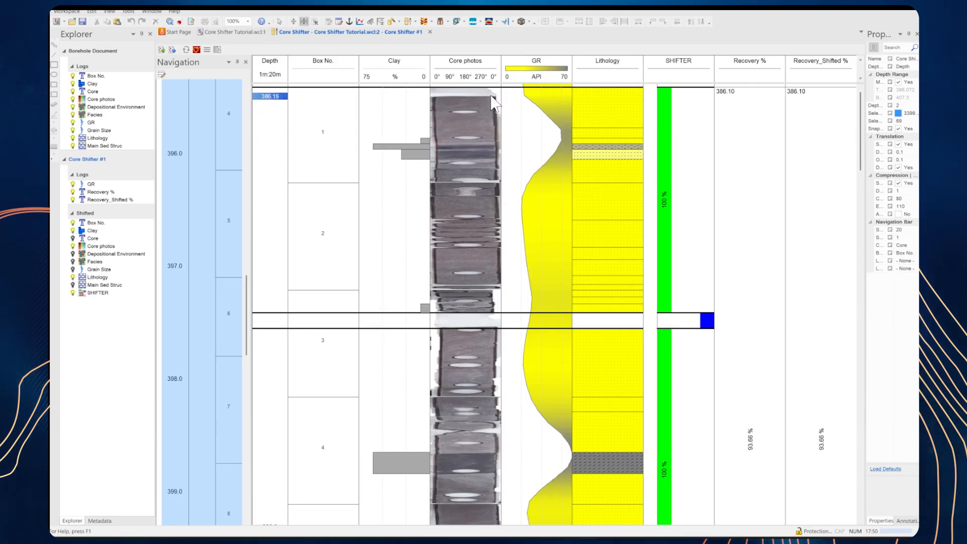
- Place the Core photos column directly after Lithology and shift the topmost core zone, 386.10 to 388.10 m, up by 0.10 m
left_click(694, 76)
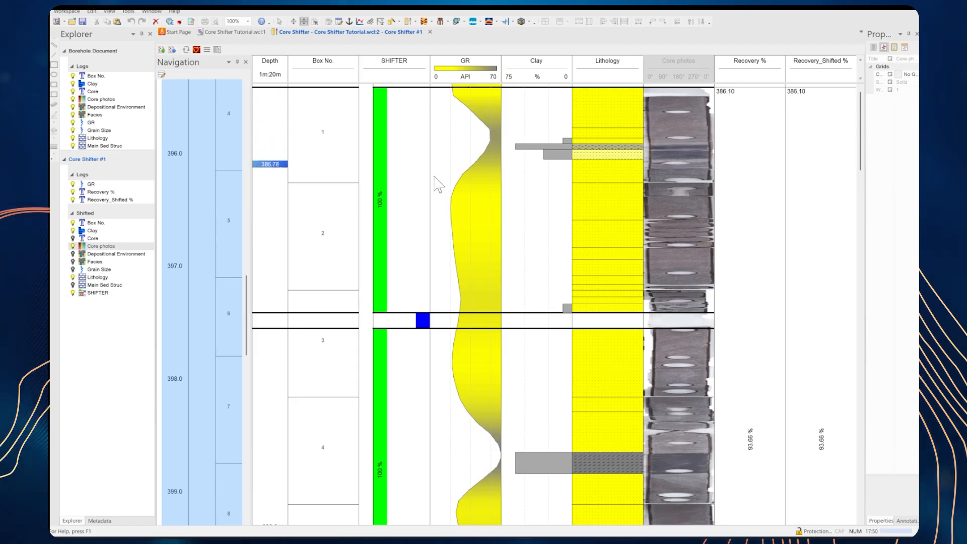
left_click(408, 164)
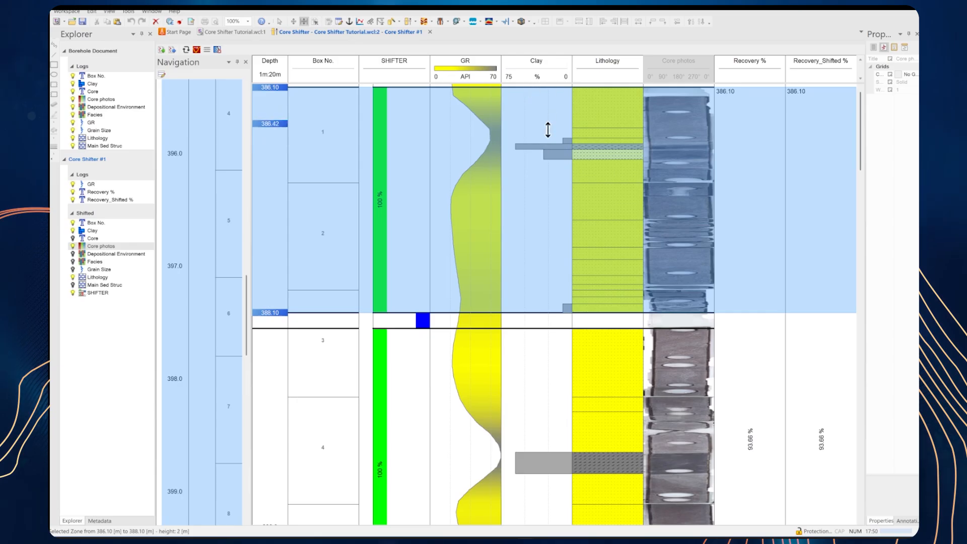
left_click_drag(552, 150, 551, 150)
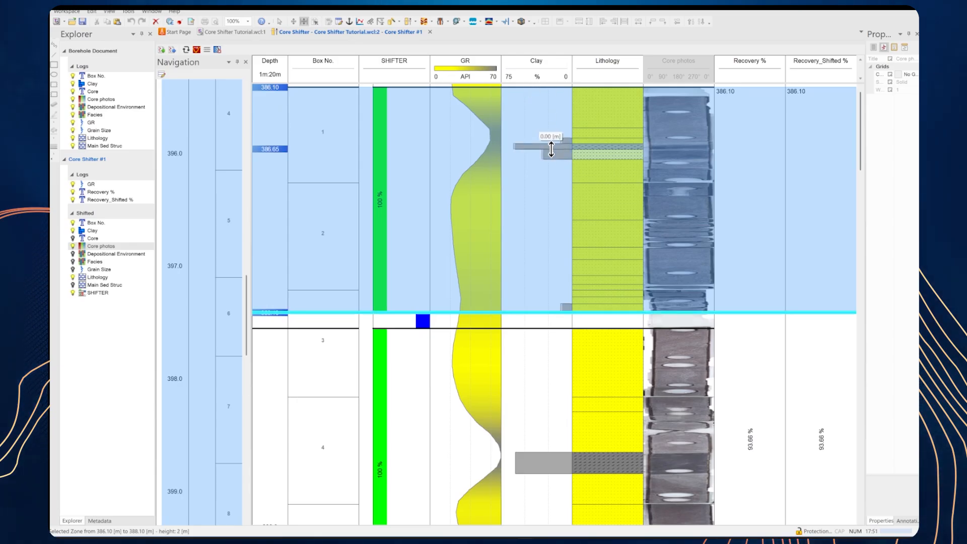
left_click_drag(551, 150, 548, 147)
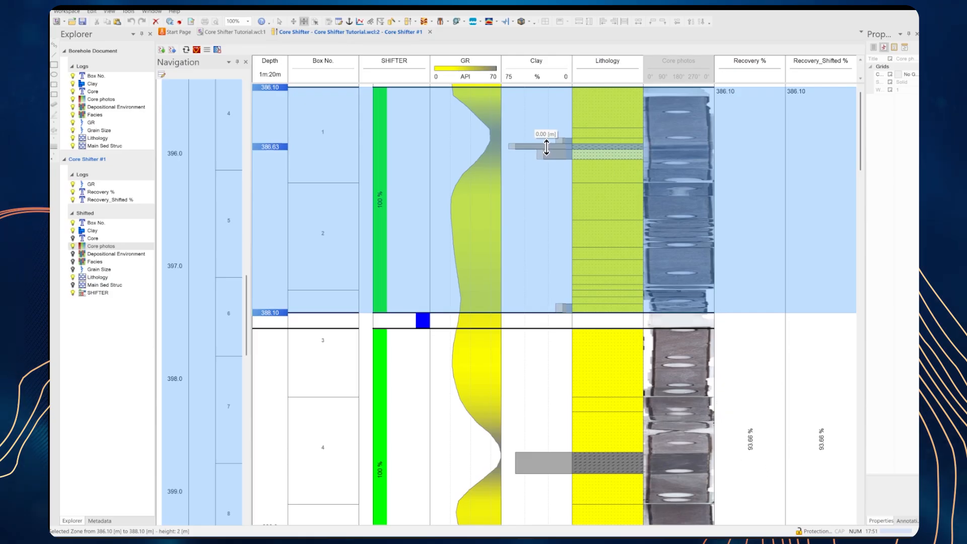
left_click_drag(523, 136, 506, 136)
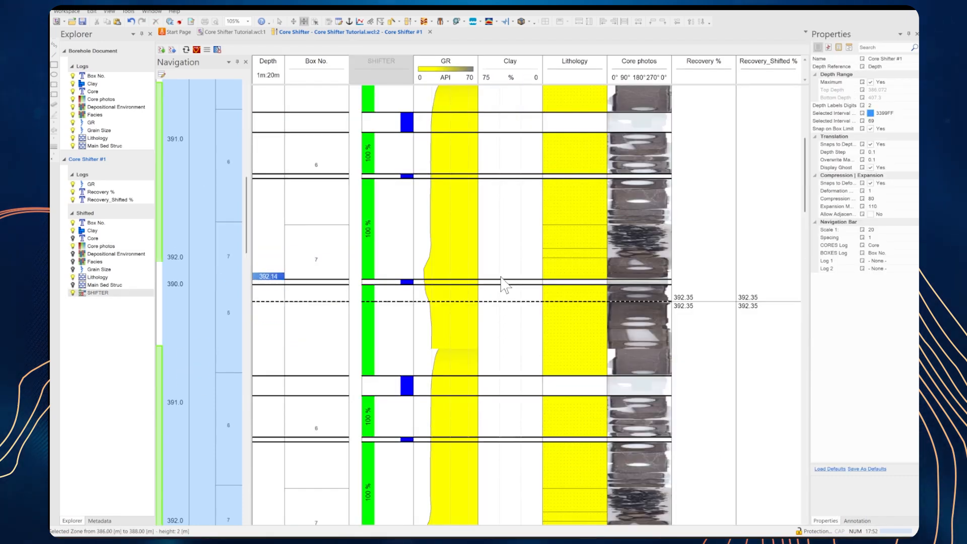
- Add a discontinuity at about 391.69 m, where the broken core begins in the core photo at the top of box 7
scroll(501, 277, "down", 1)
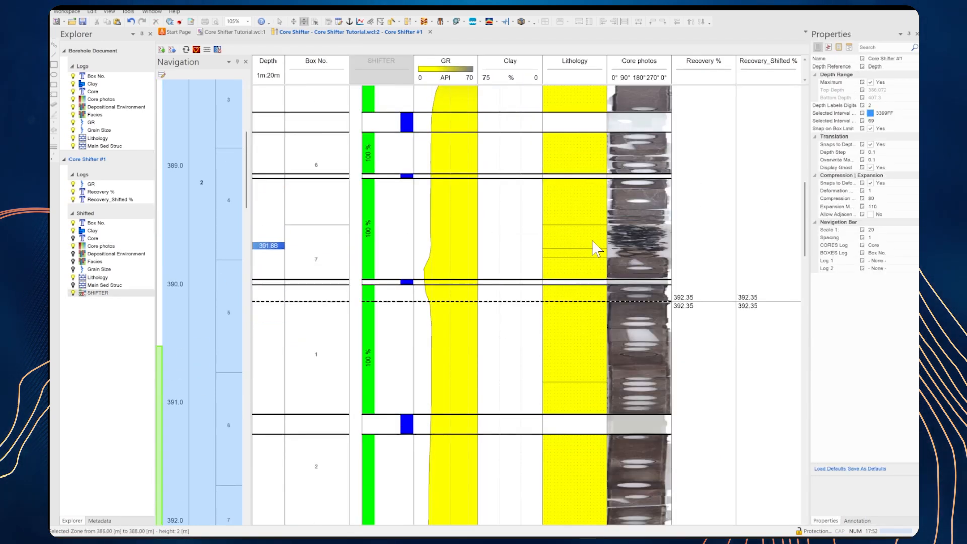
scroll(504, 252, "up", 1)
scroll(504, 251, "up", 4)
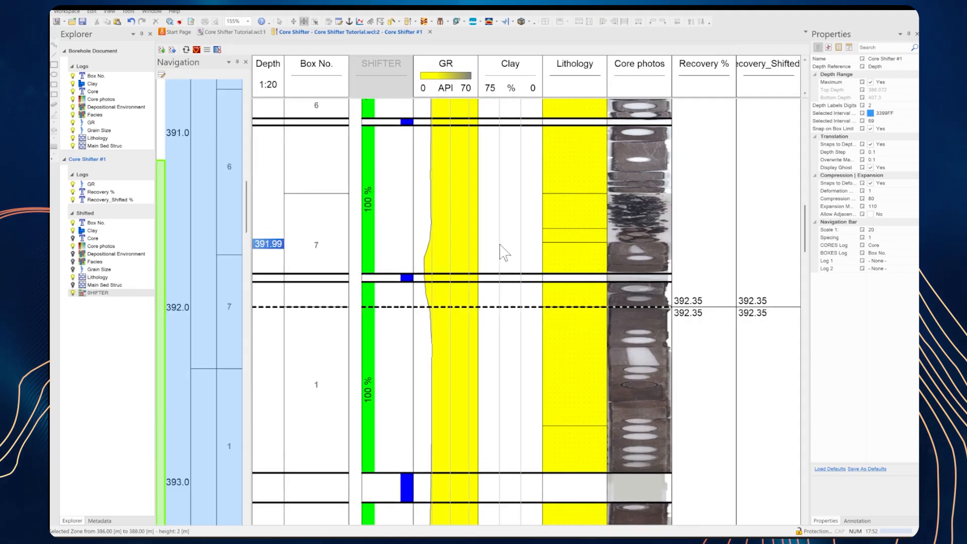
scroll(504, 252, "up", 3)
left_click_drag(808, 250, 809, 238)
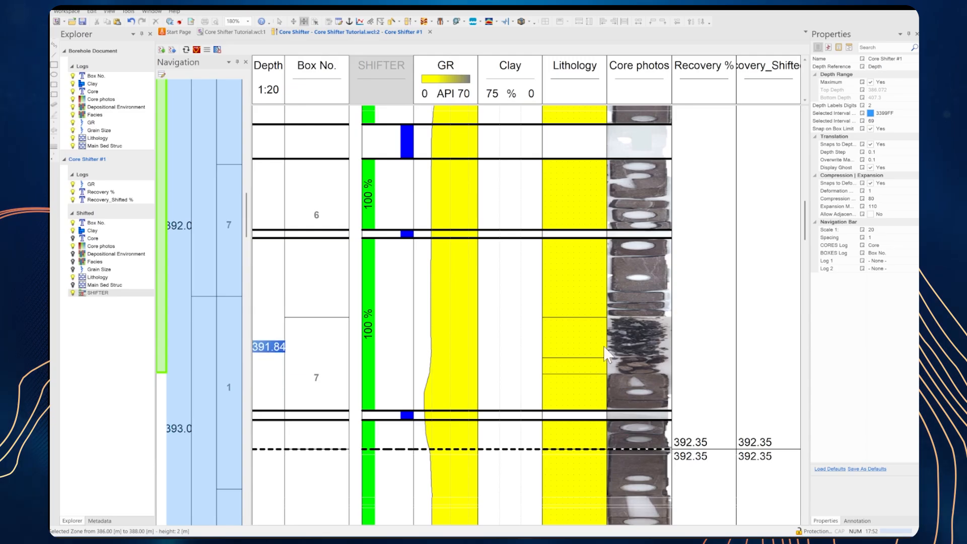
scroll(597, 345, "up", 3)
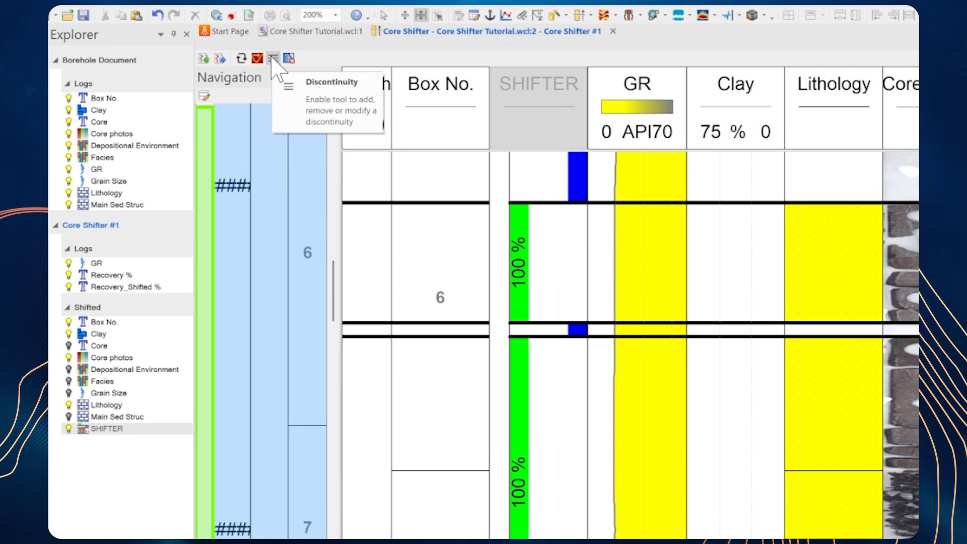
left_click(273, 59)
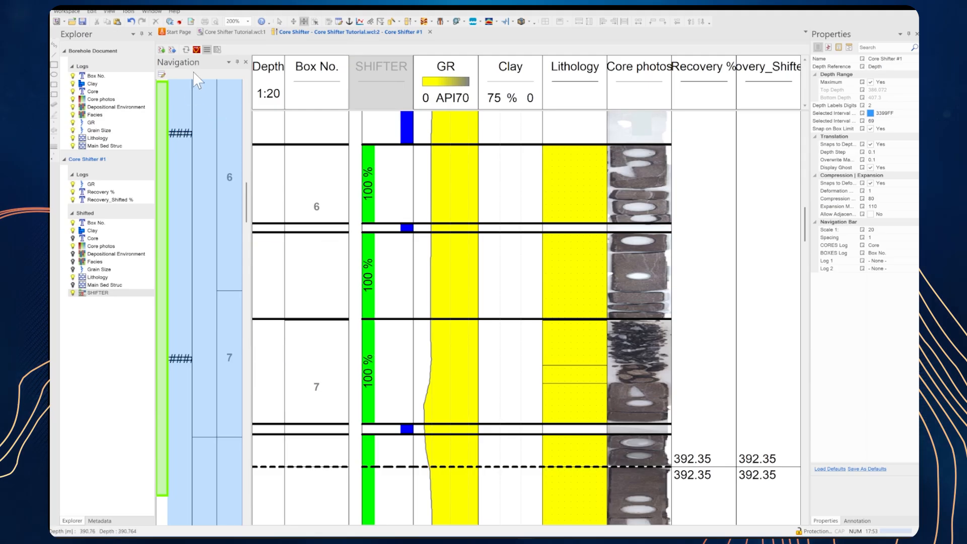
- Flip the zone below the new discontinuity vertically and expand it downward to 109 %, ending at 392.20 m
left_click(384, 345)
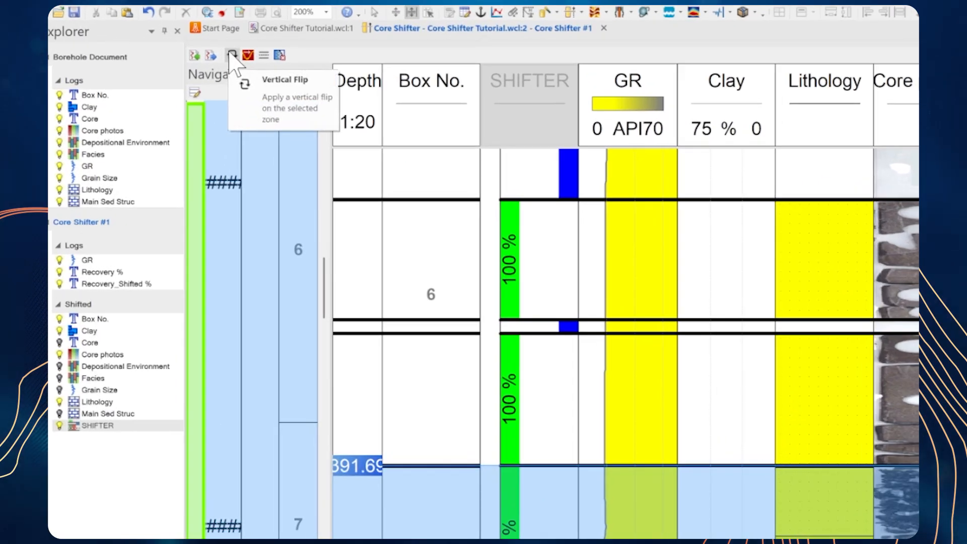
left_click(232, 55)
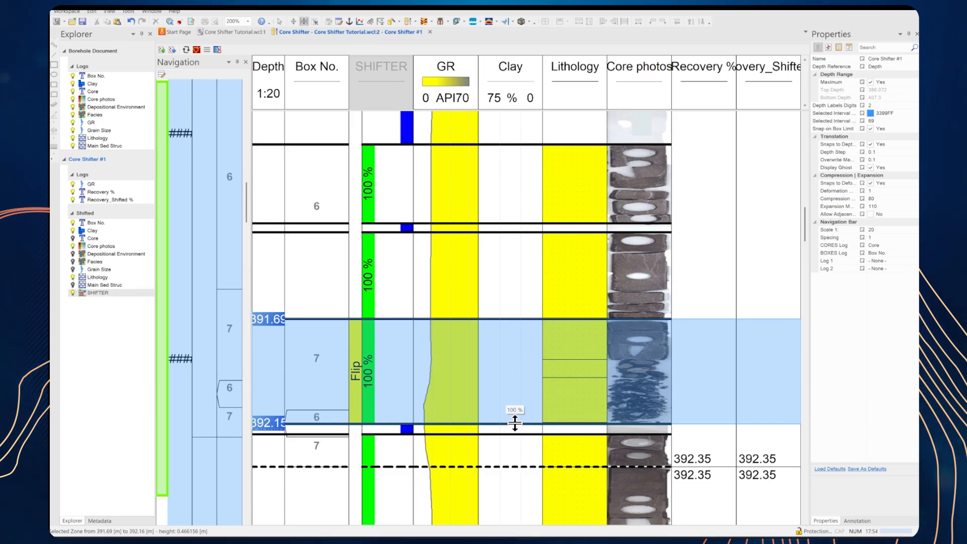
left_click_drag(515, 423, 507, 436)
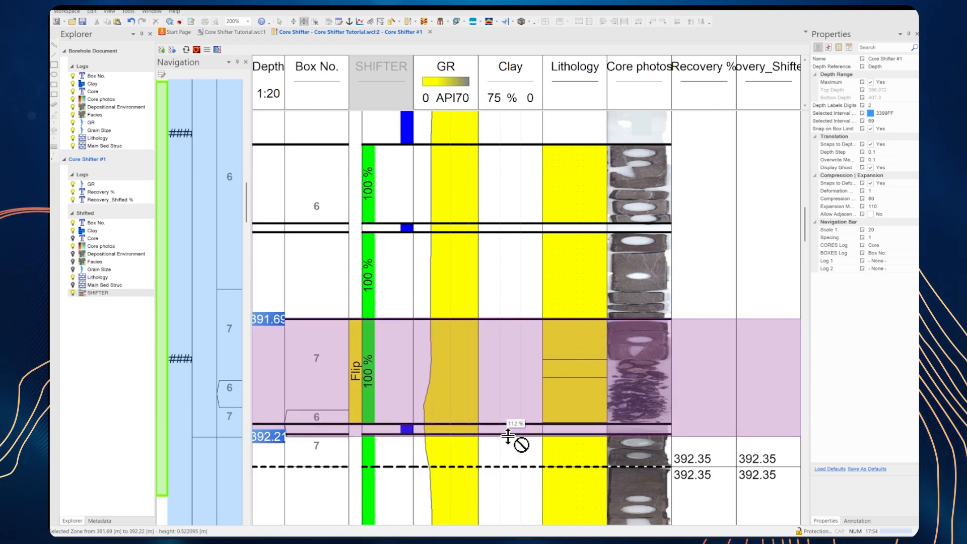
mouse_move(508, 436)
left_mouse_down()
mouse_move(510, 425)
mouse_move(538, 434)
mouse_move(527, 434)
left_mouse_up()
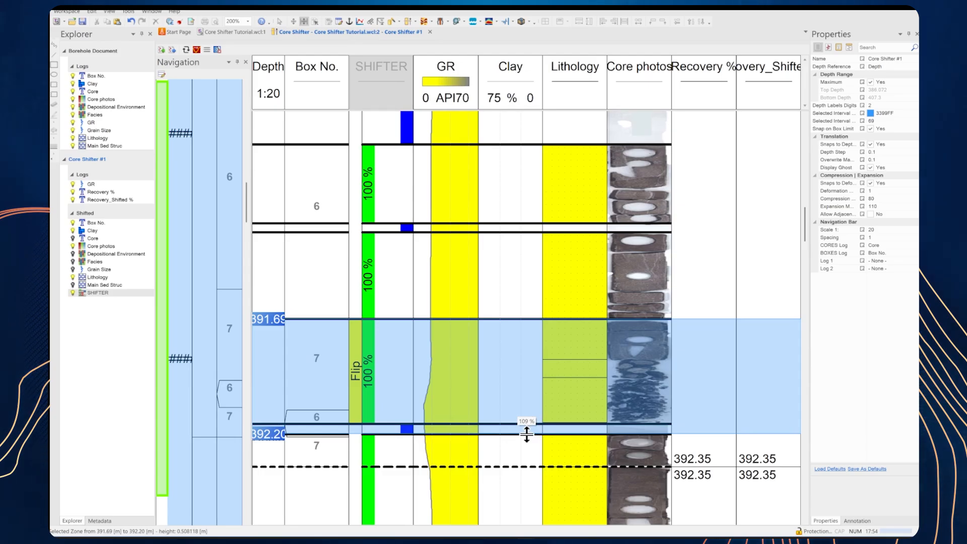
left_click_drag(526, 434, 524, 434)
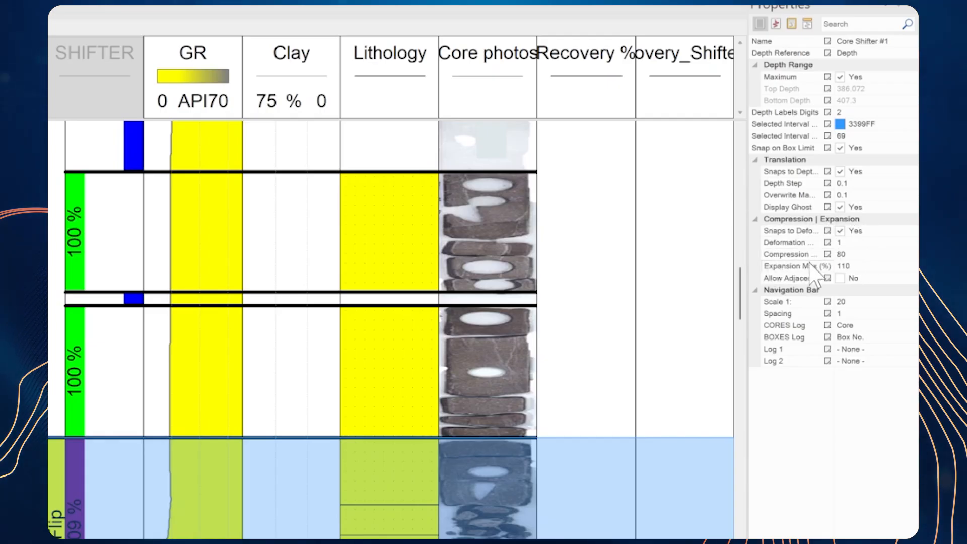
- Set the maximum expansion allowed for core zones to 130 %
left_click(856, 267)
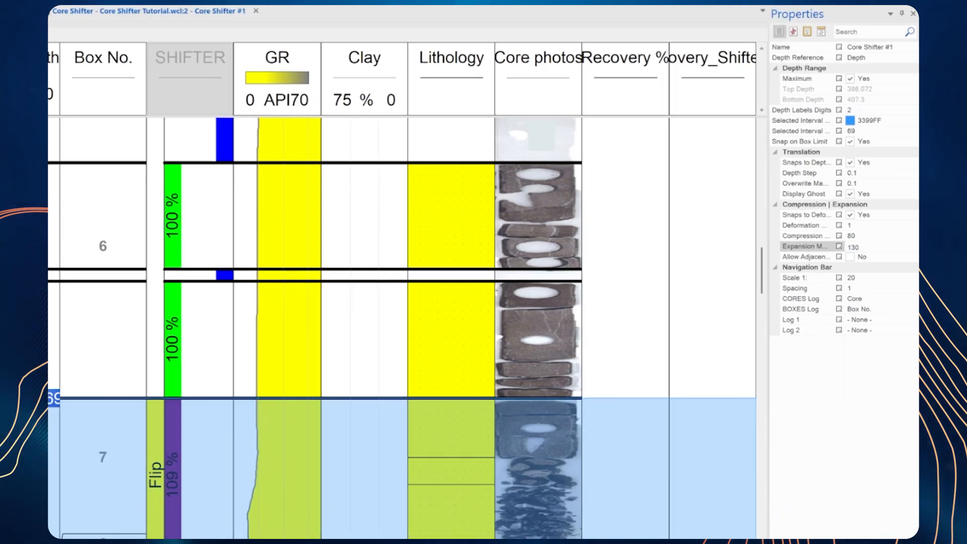
key("Return")
left_click_drag(524, 434, 519, 434)
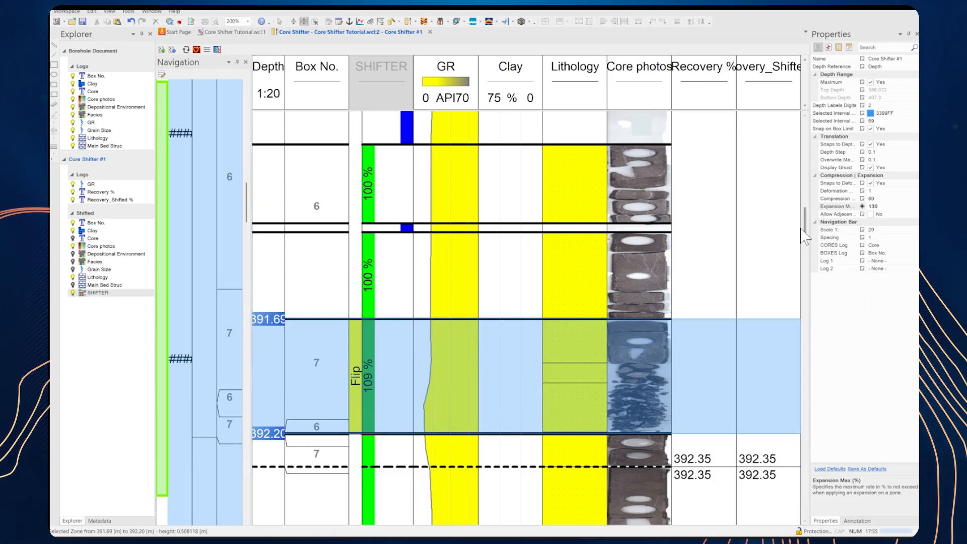
- Review the upper part of the original logs in the Core Shifter Tutorial document and return to the Core Shifter workspace
left_click_drag(808, 229, 809, 142)
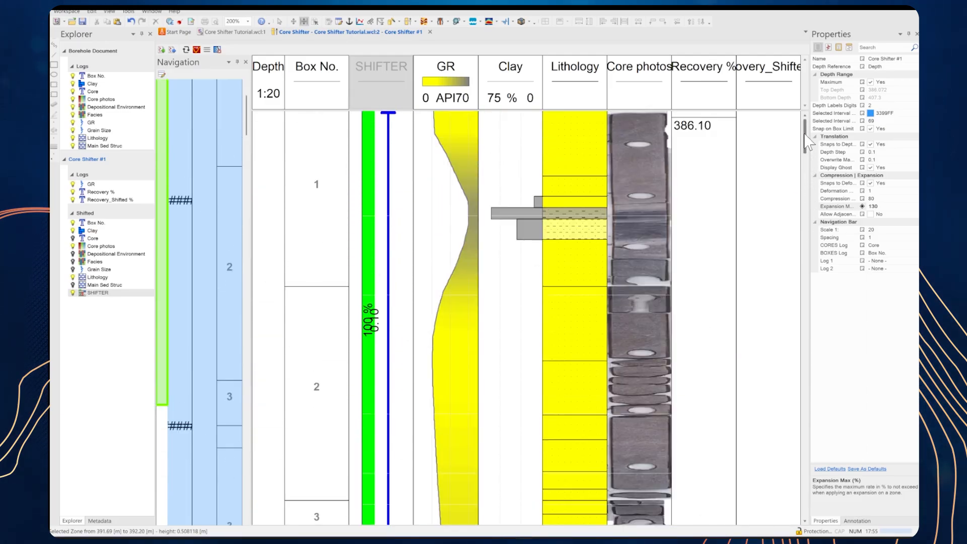
left_click(241, 31)
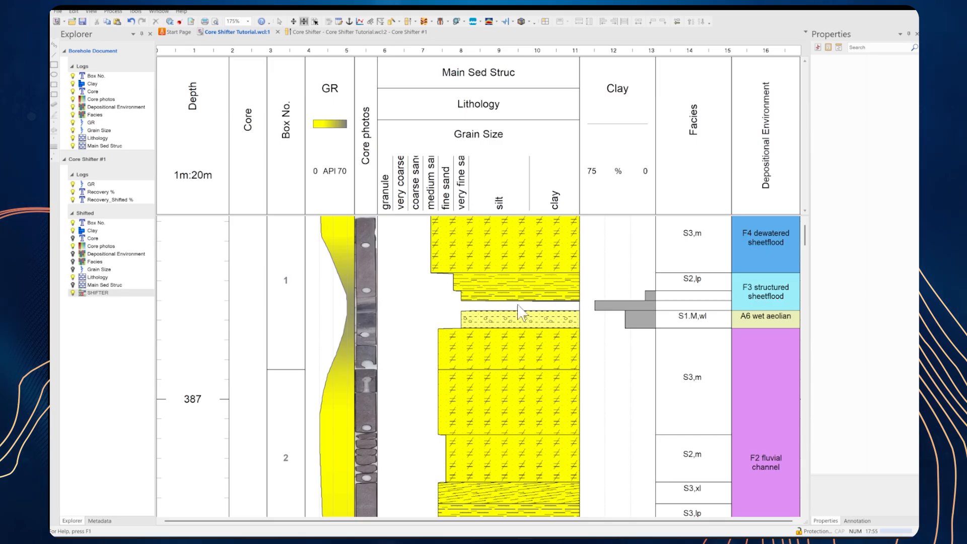
scroll(524, 361, "down", 10)
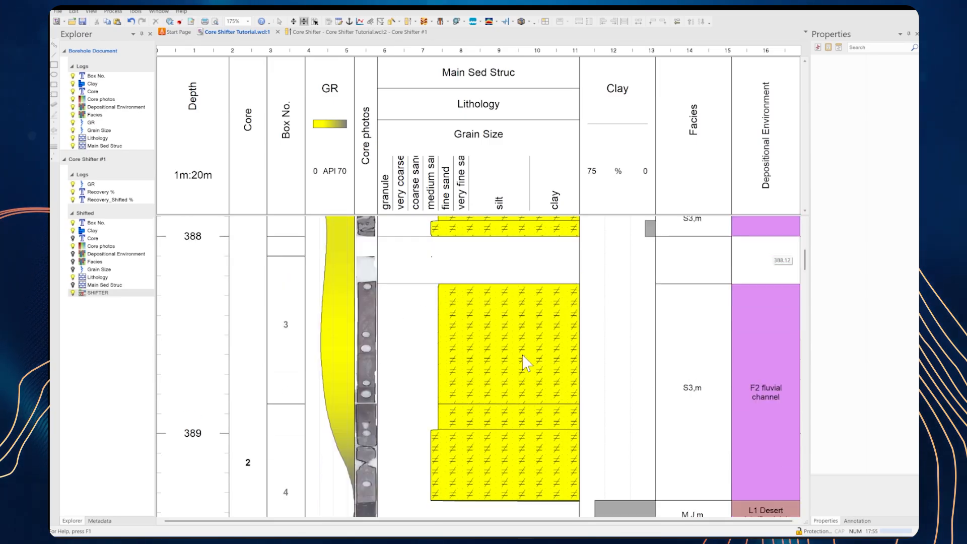
scroll(524, 362, "up", 12)
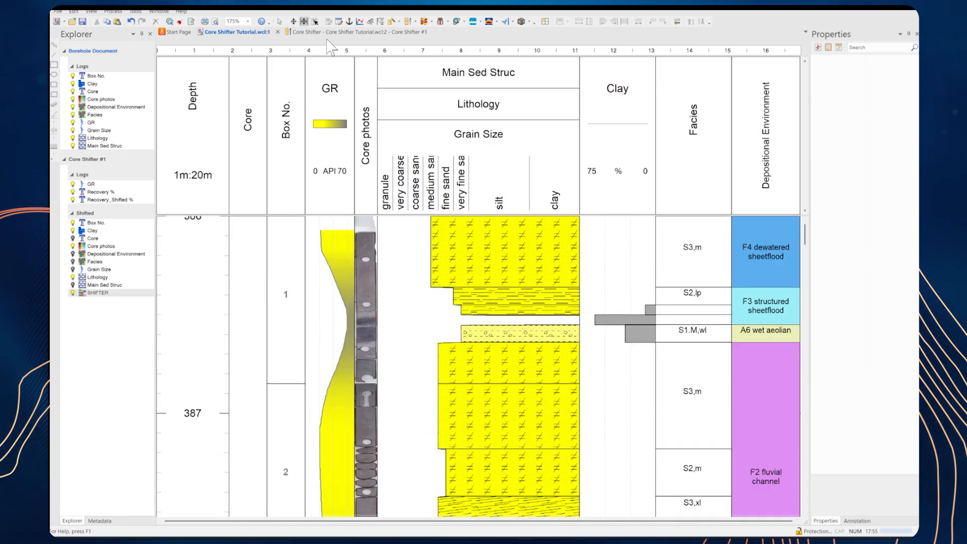
left_click(336, 33)
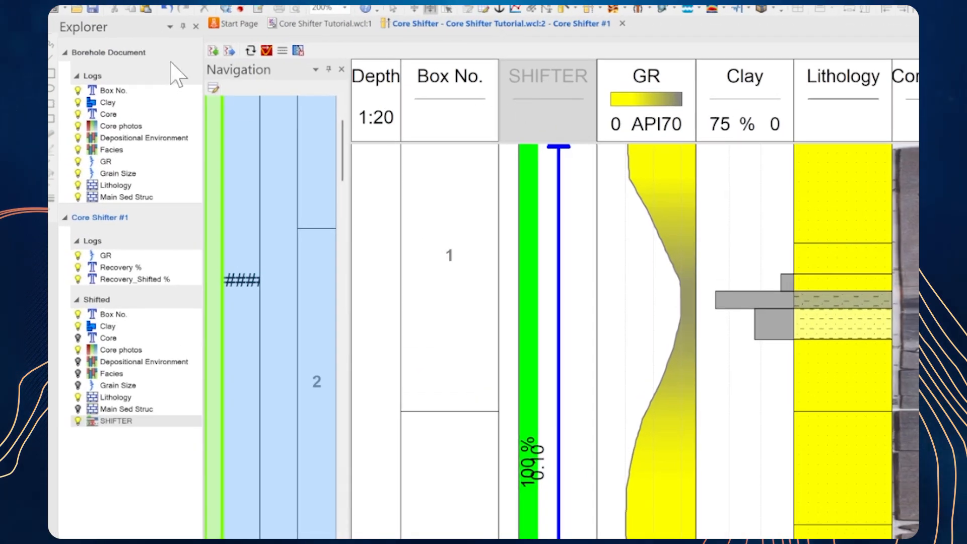
- Export the Recovery_Shifted % and SHIFTER logs to the borehole document as new logs, leaving out Recovery %
left_click(229, 51)
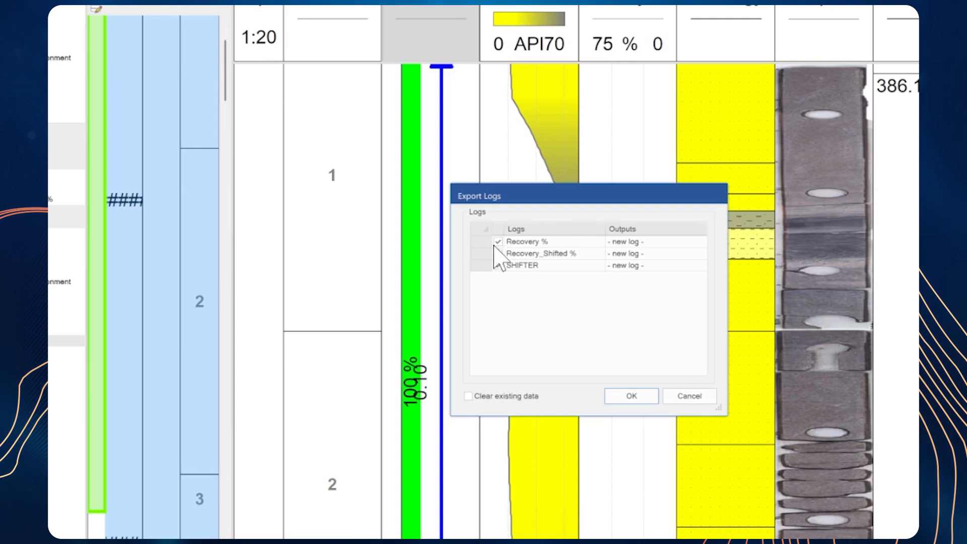
left_click(497, 241)
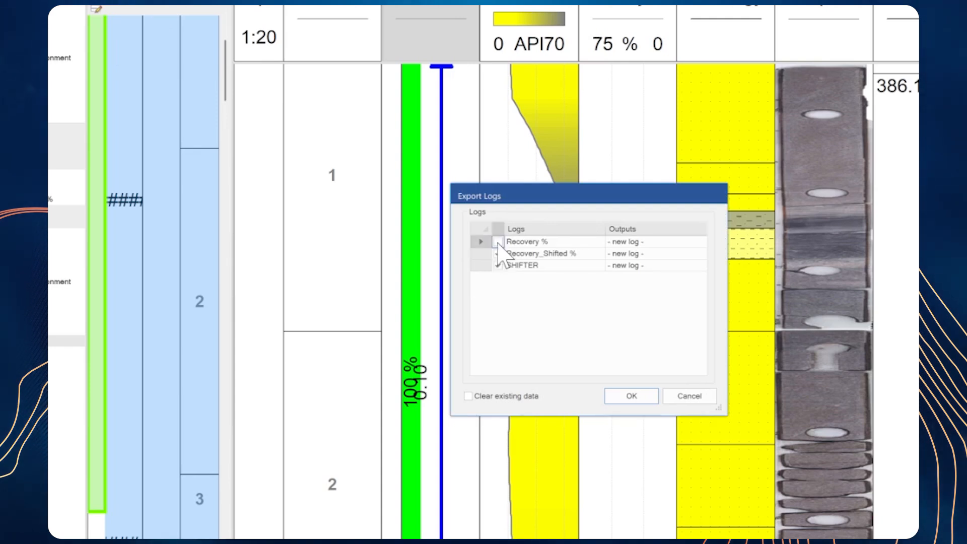
left_click(498, 242)
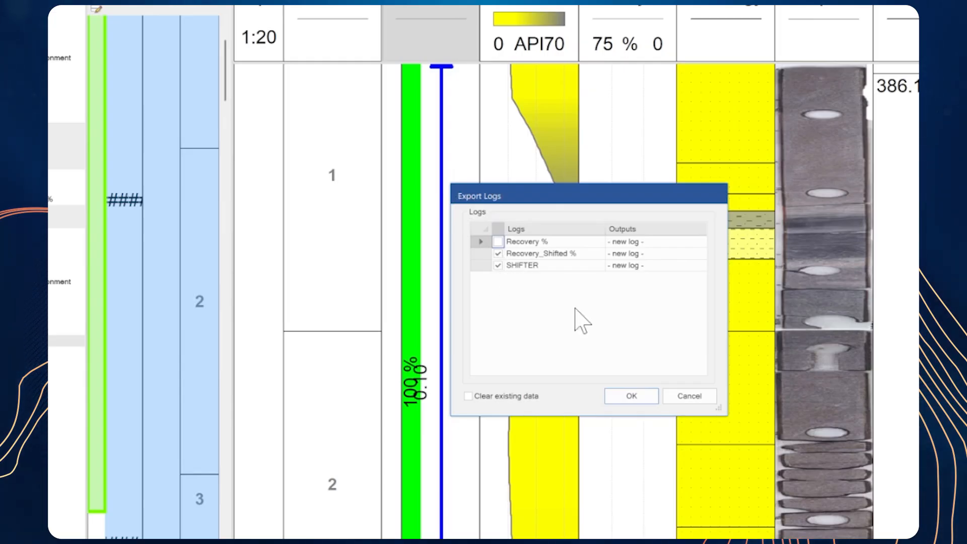
left_click(627, 397)
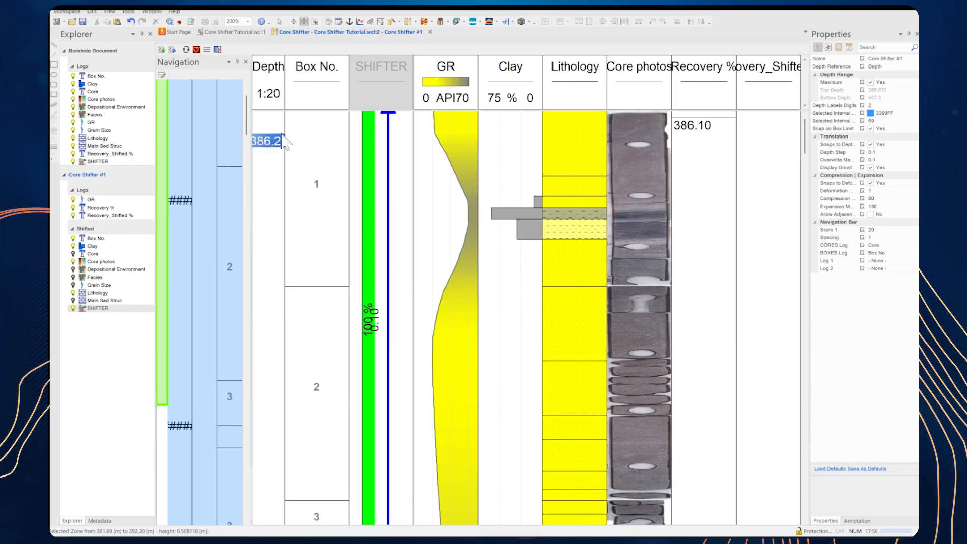
- In the Core Shifter Tutorial borehole document, place the Recovery_Shifted % and SHIFTER logs directly to the right of the Depositional Environment log
left_click(237, 32)
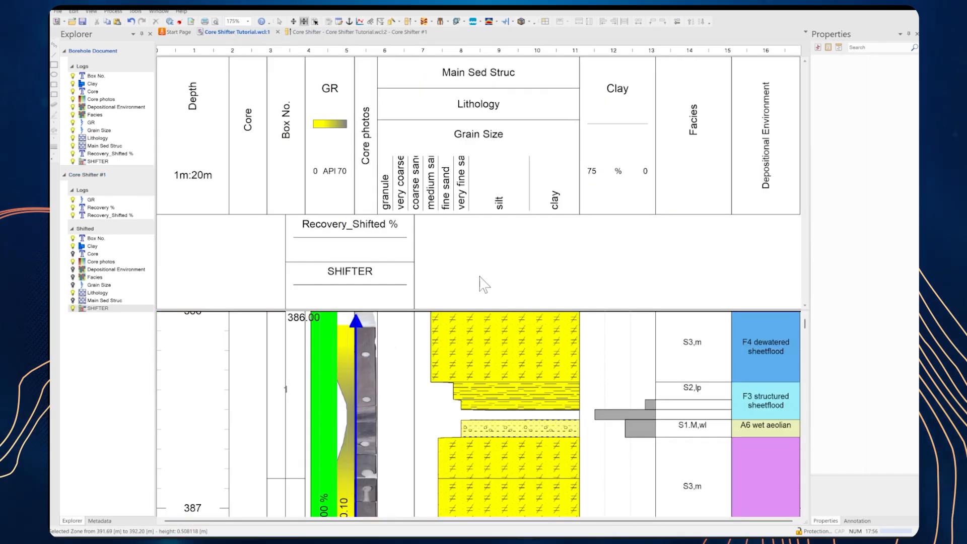
left_click(770, 184)
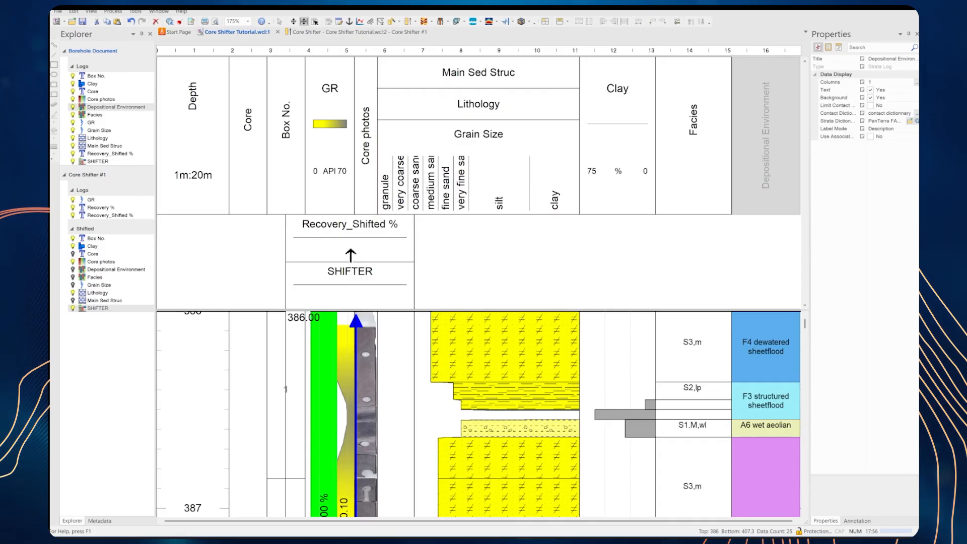
left_click(366, 248)
left_click(361, 285, "ctrl")
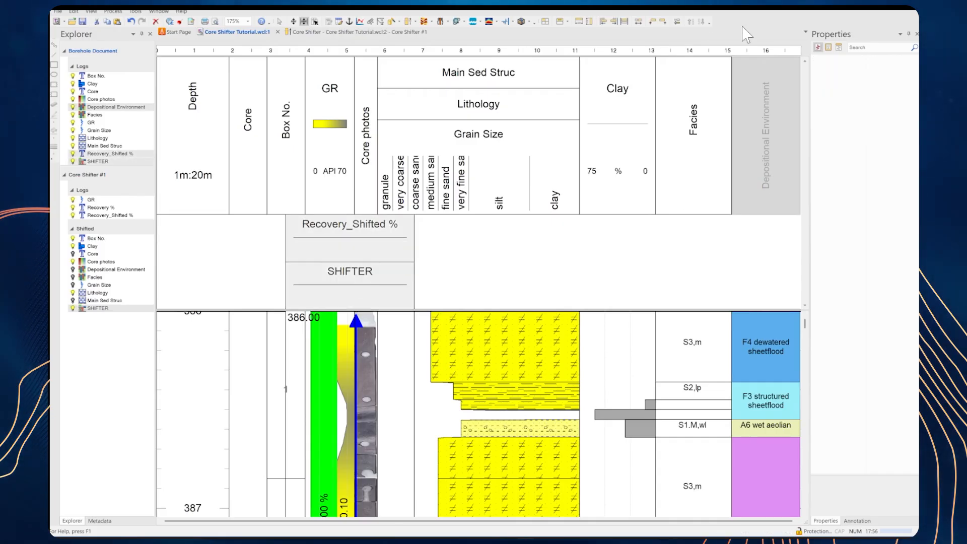
left_click(663, 21)
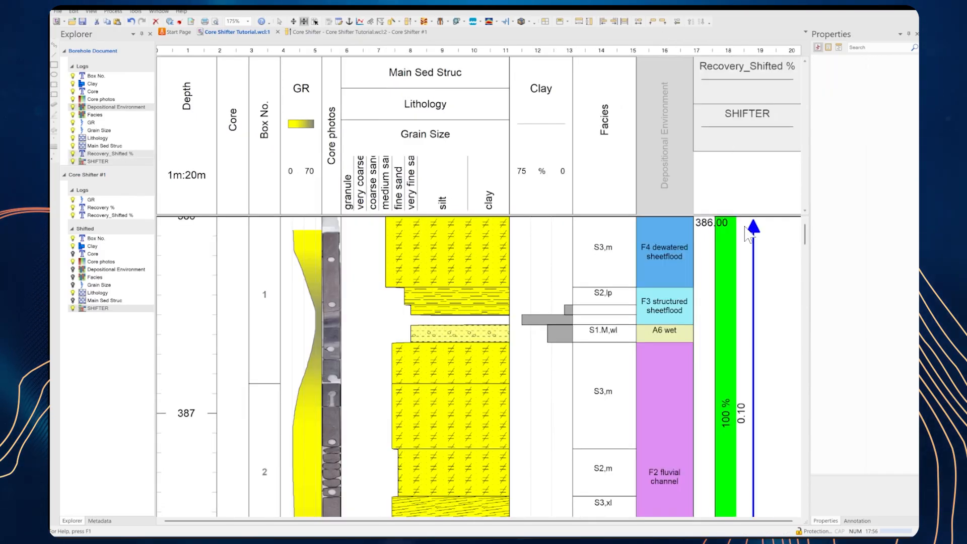
- Examine the SHIFTER log in the borehole document, review its recorded zone changes in the log's data editor, and return to the borehole document
scroll(751, 272, "down", 3)
scroll(750, 277, "down", 3)
scroll(749, 275, "up", 3)
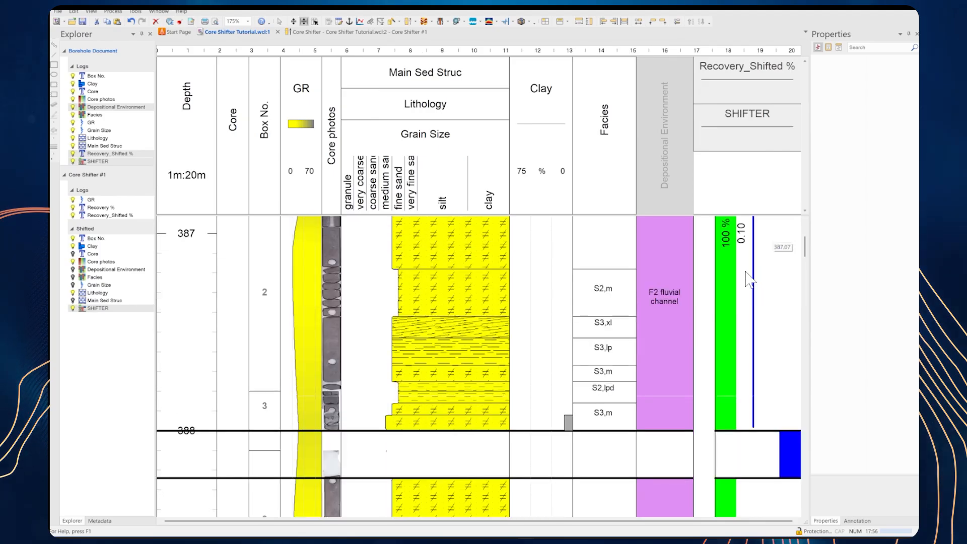
left_click(747, 135)
right_click(748, 134)
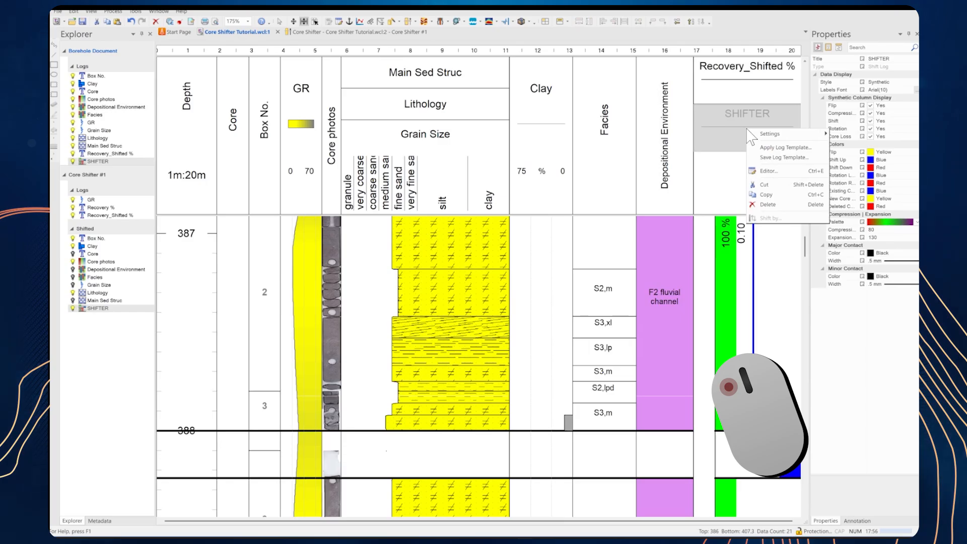
left_click(768, 171)
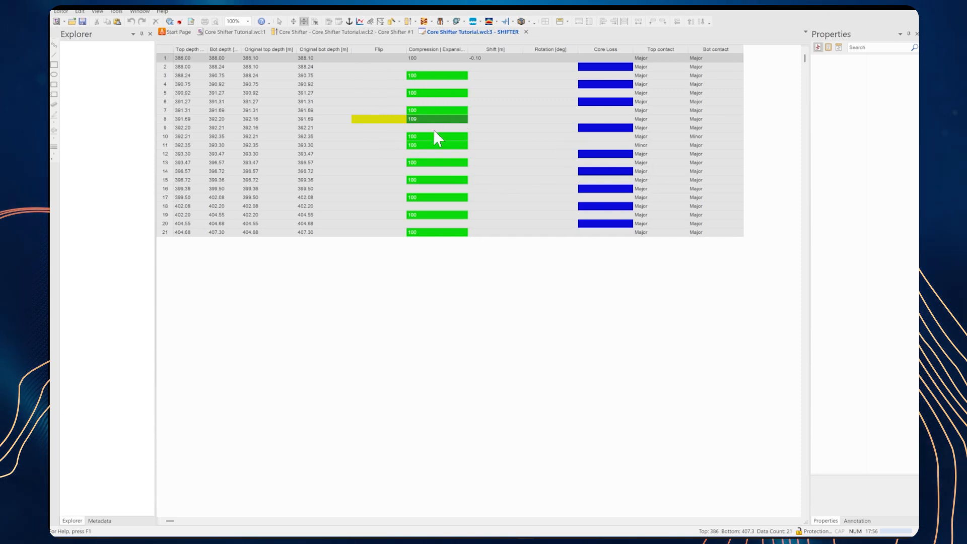
left_click(248, 32)
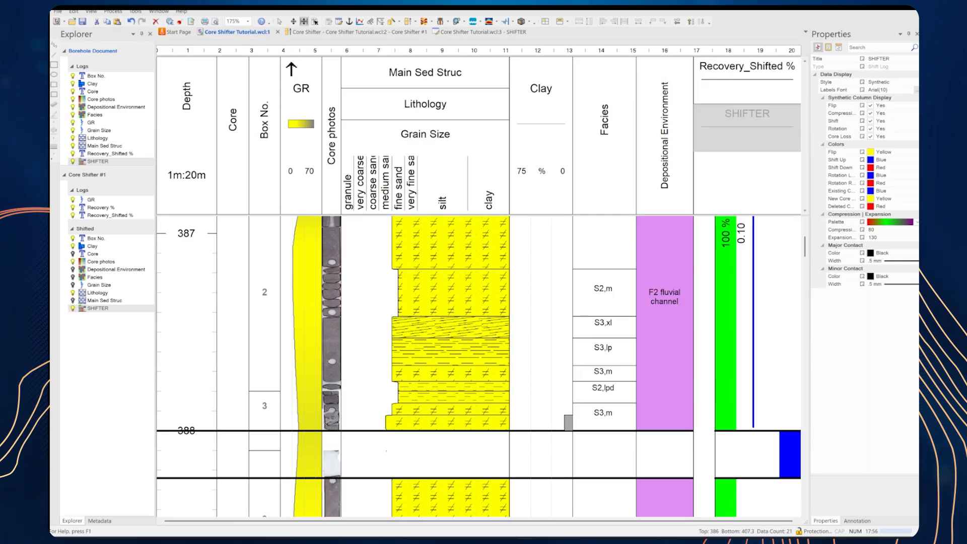